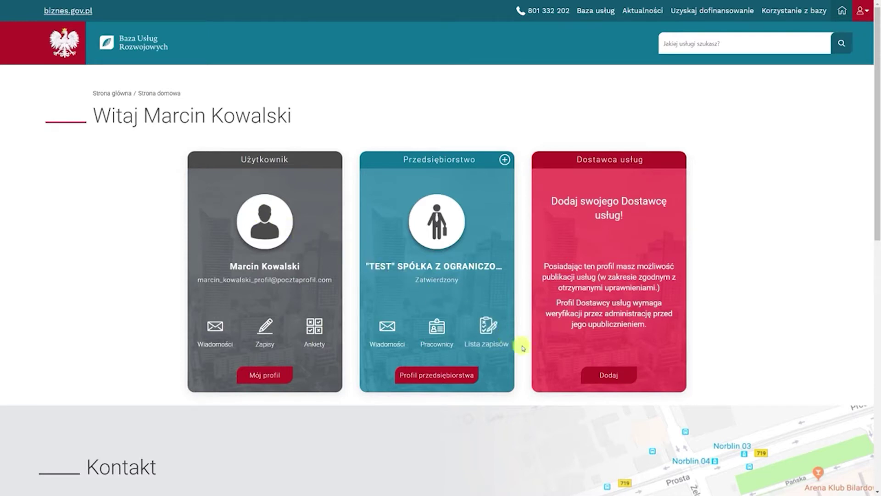
Start a new service provider profile and enter the company's REGON to auto-fill its NIP and name
{"action": "left_click", "coordinate": [610, 377]}
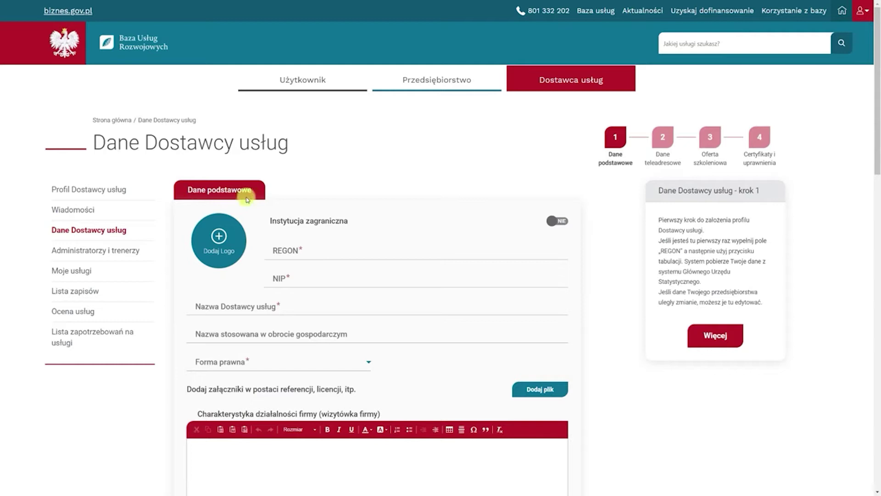
{"action": "left_click", "coordinate": [285, 254]}
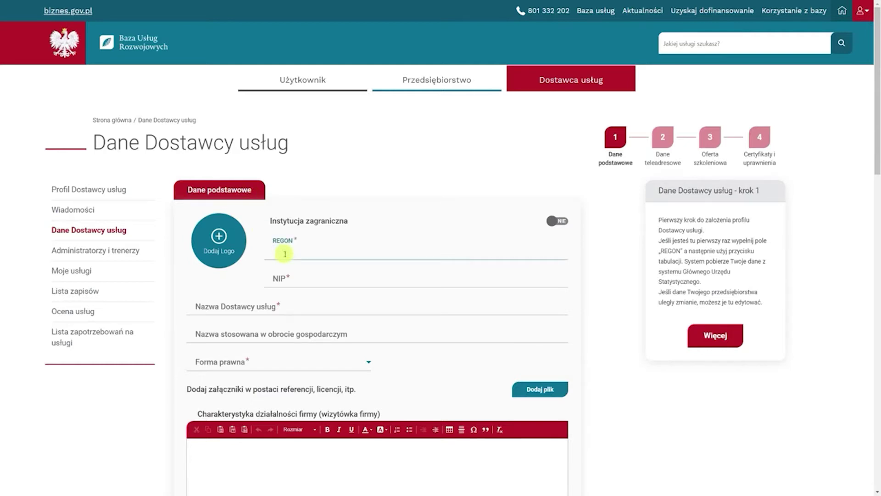
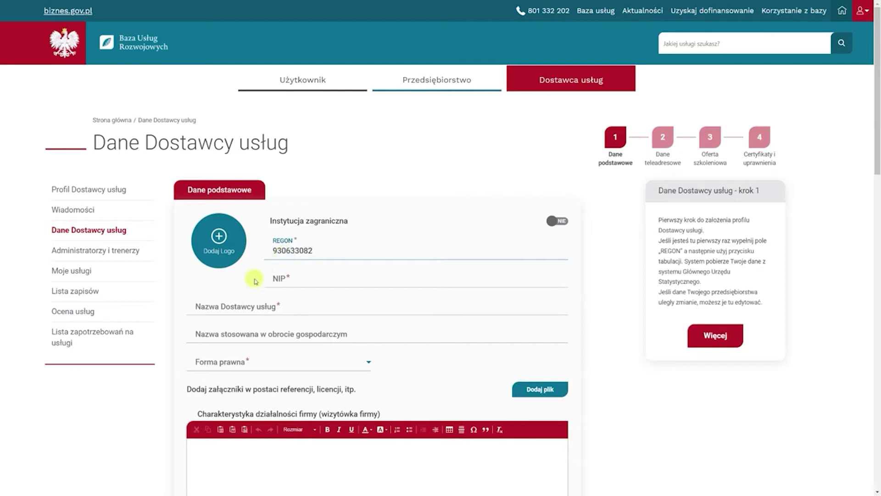
{"action": "key", "text": "Tab"}
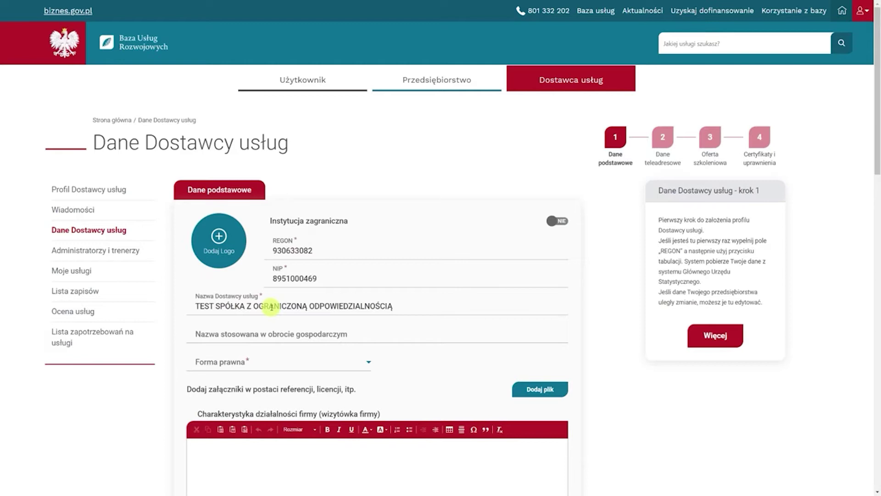
Choose 'jednostki badawczo-rozwojowe' in the Forma prawna dropdown
{"action": "scroll", "coordinate": [272, 306], "scroll_direction": "down", "scroll_amount": 3}
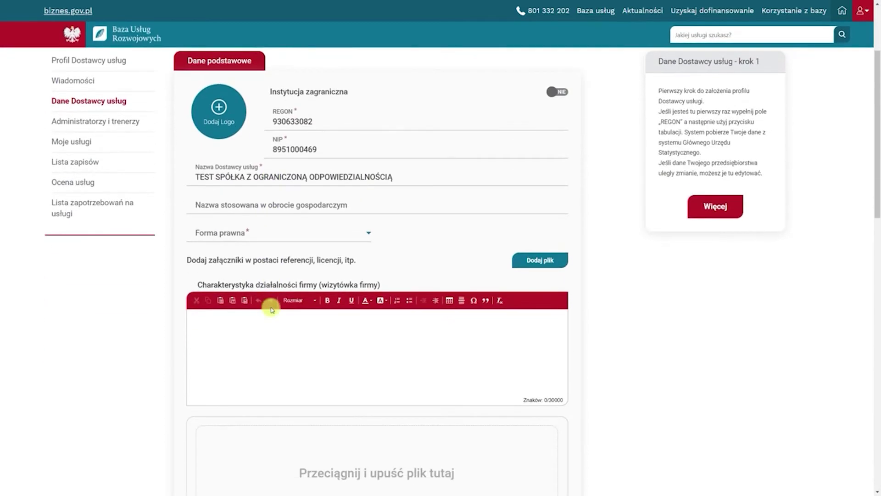
{"action": "left_click", "coordinate": [236, 234]}
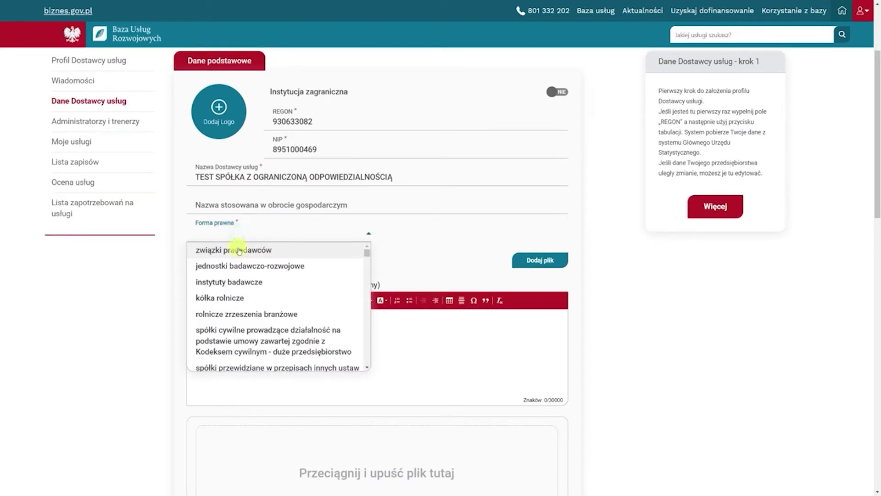
{"action": "left_click", "coordinate": [242, 268]}
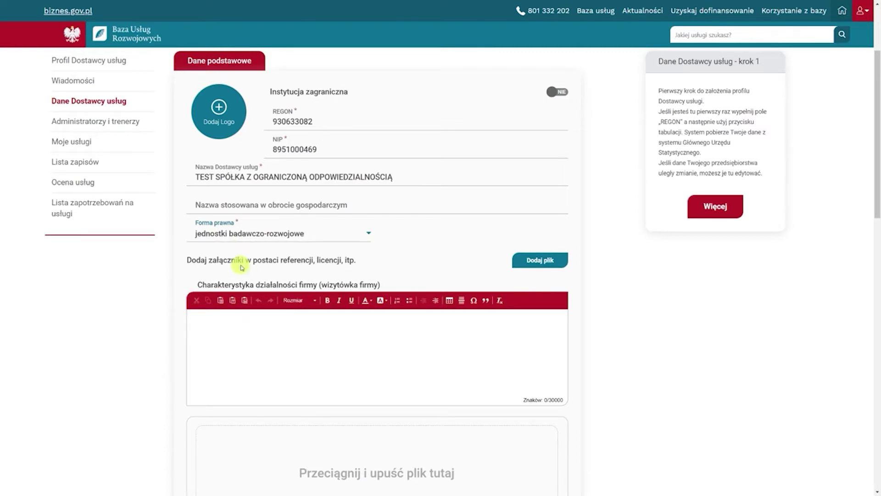
{"action": "scroll", "coordinate": [241, 268], "scroll_direction": "down", "scroll_amount": 3}
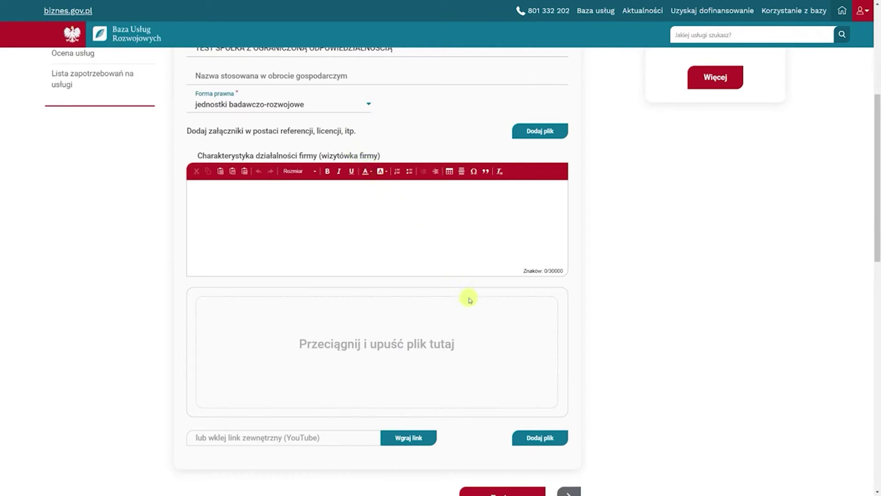
Upload Załącznik.png from the Załączniki folder as the company profile attachment
{"action": "left_click", "coordinate": [536, 441]}
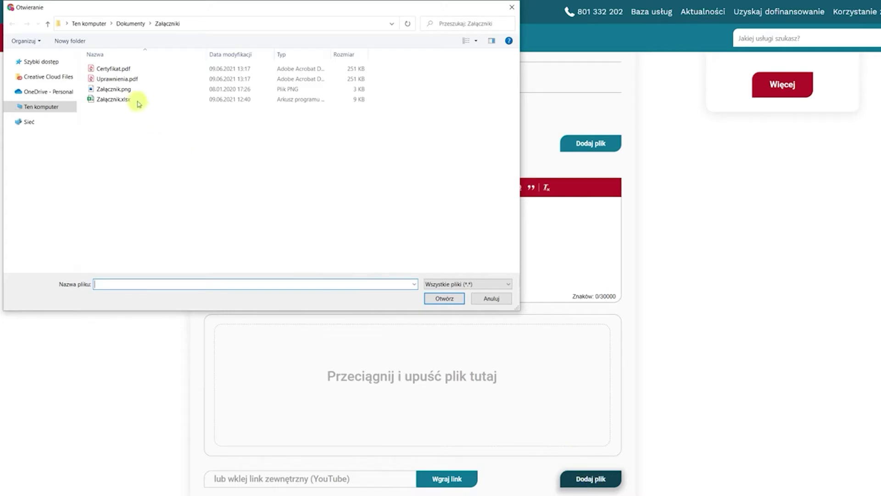
{"action": "left_click", "coordinate": [122, 89]}
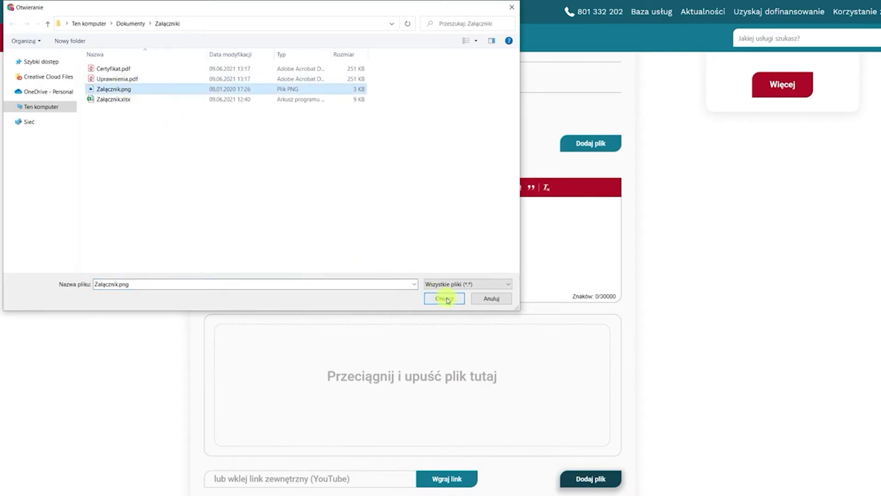
{"action": "left_click", "coordinate": [444, 298]}
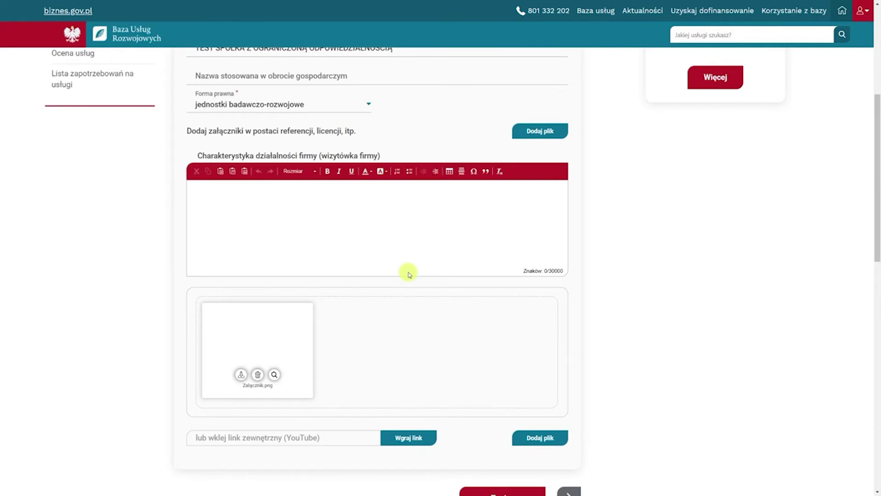
{"action": "scroll", "coordinate": [408, 273], "scroll_direction": "down", "scroll_amount": 2}
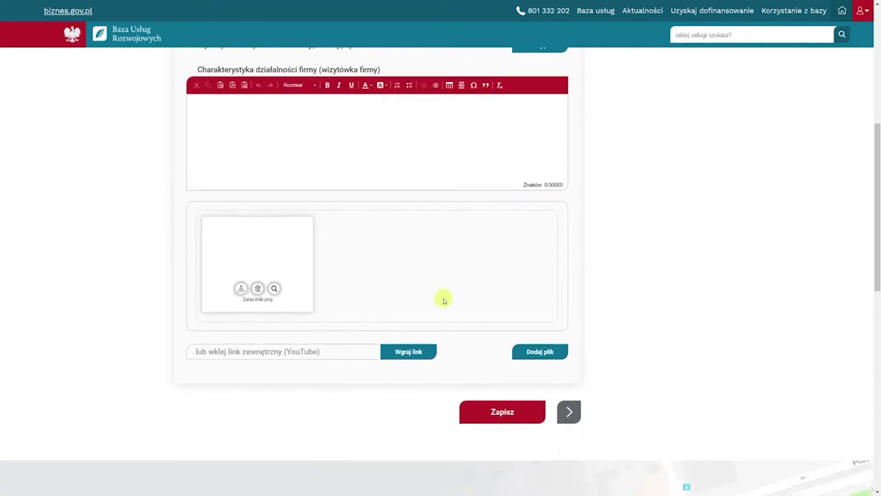
Continue to step 2, Dane teleadresowe
{"action": "left_click", "coordinate": [567, 410]}
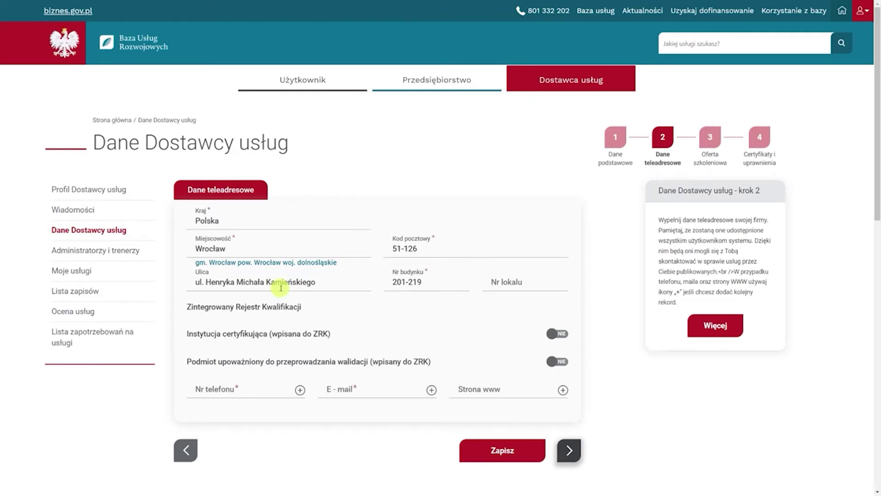
Add the provider's phone number to the Nr telefonu list
{"action": "left_click", "coordinate": [236, 388]}
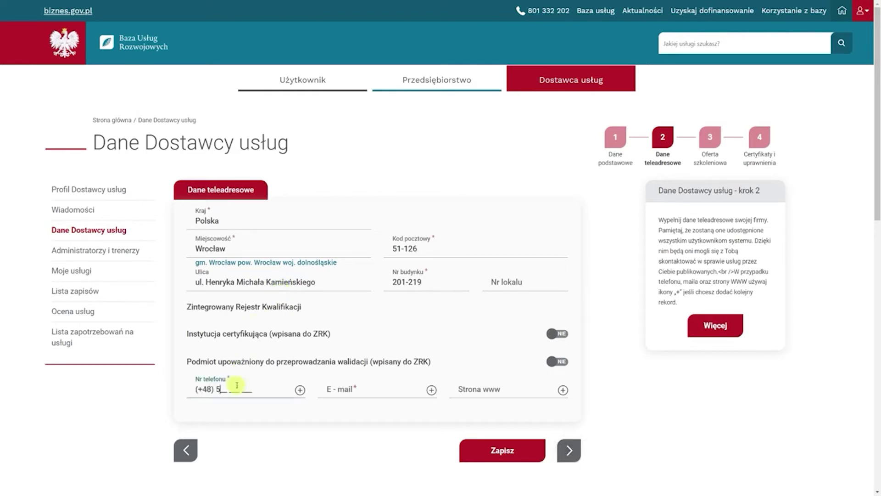
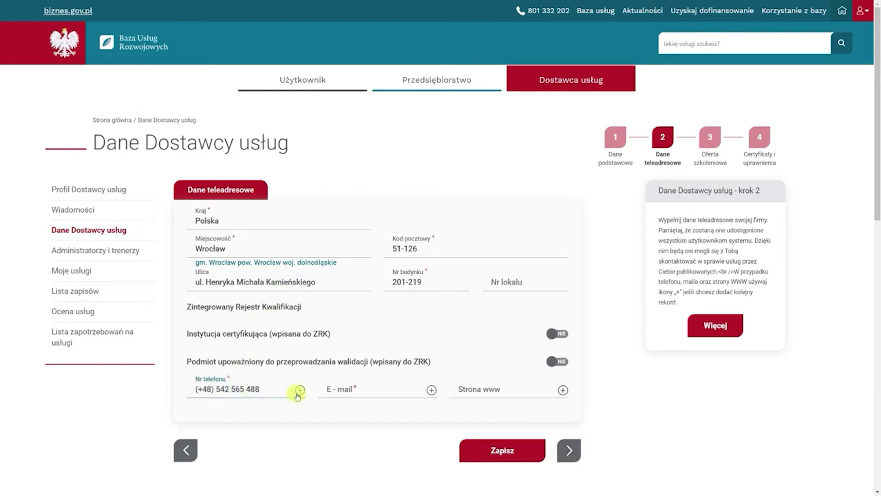
{"action": "left_click", "coordinate": [300, 390]}
Add the provider's e-mail address to the E-mail list
{"action": "left_click", "coordinate": [338, 389]}
{"action": "type", "text": "email"}
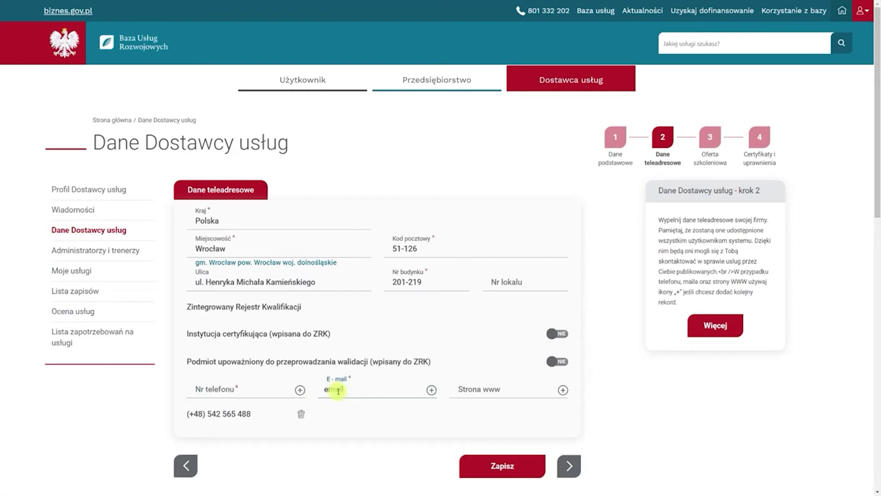
{"action": "type", "text": "@gmail.com"}
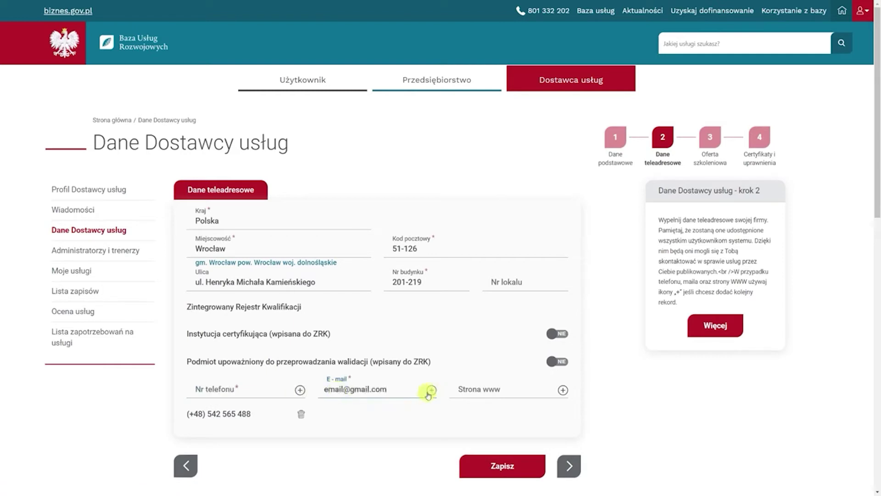
{"action": "left_click", "coordinate": [432, 389]}
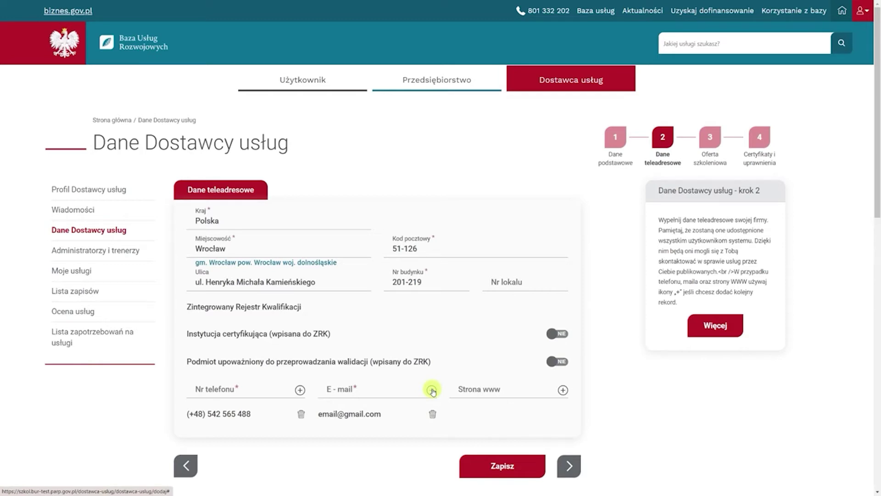
Mark the provider as a certifying institution, described as 'Opis instytucji certyfikującej'
{"action": "left_click", "coordinate": [551, 337]}
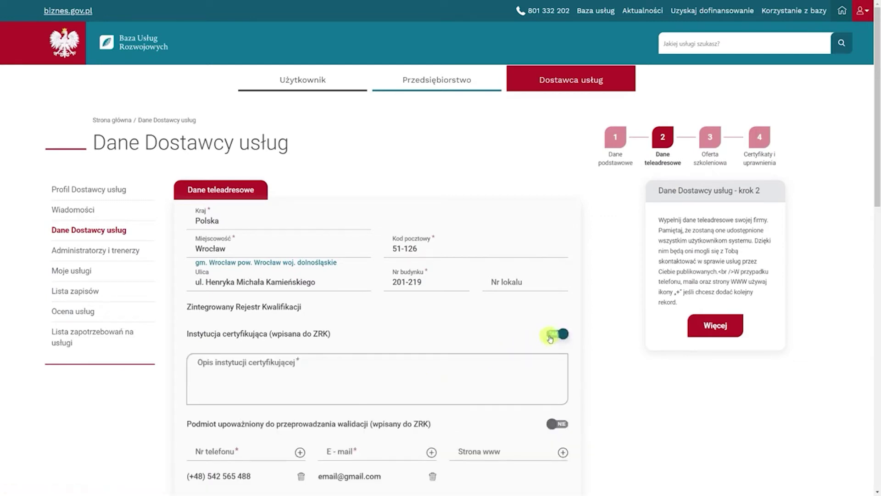
{"action": "left_click", "coordinate": [503, 357]}
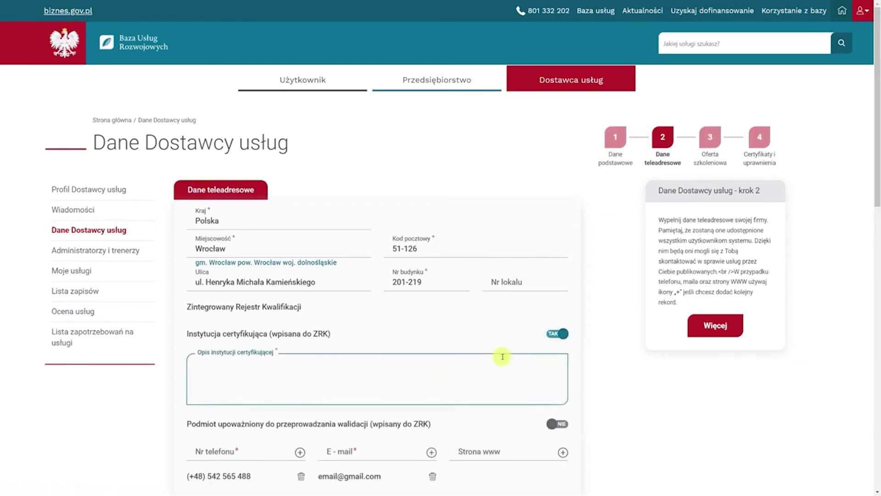
{"action": "type", "text": "Opis instytucji certyfi"}
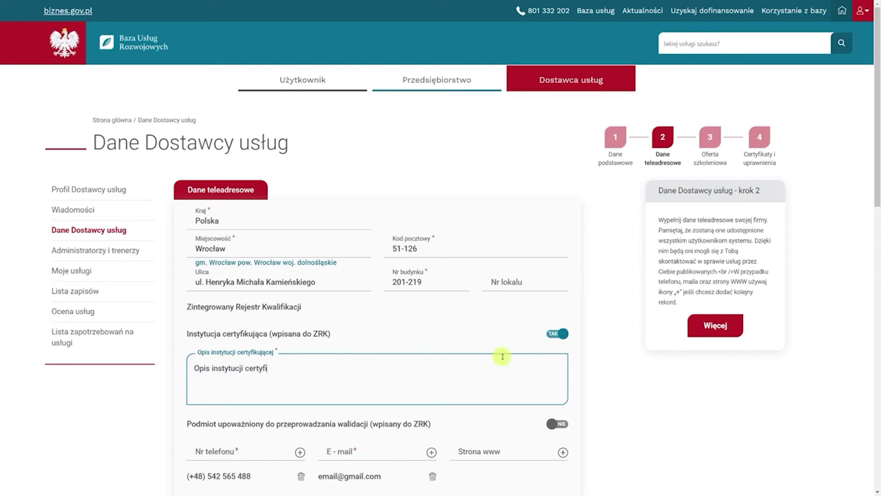
{"action": "type", "text": "kującej"}
Set the ZRK validation authorisation to TAK, with description 'Opis walidacji ZRK'
{"action": "scroll", "coordinate": [502, 357], "scroll_direction": "down", "scroll_amount": 2}
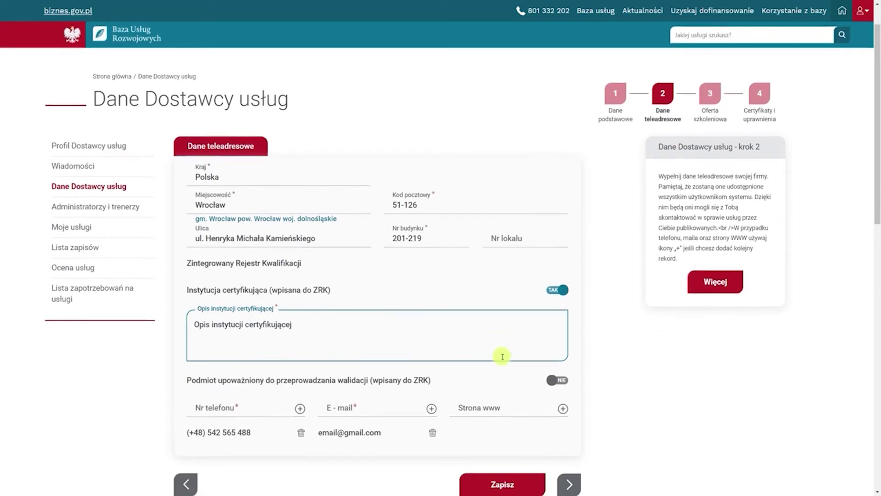
{"action": "left_click", "coordinate": [554, 344]}
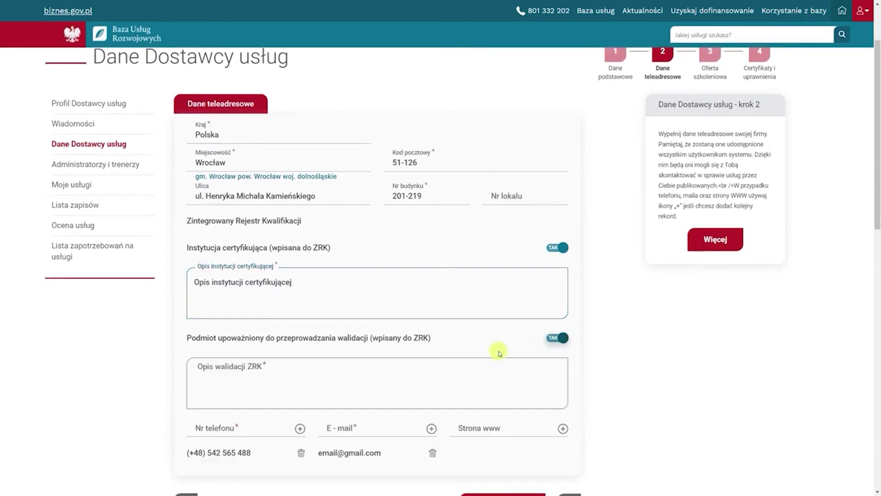
{"action": "left_click", "coordinate": [482, 369]}
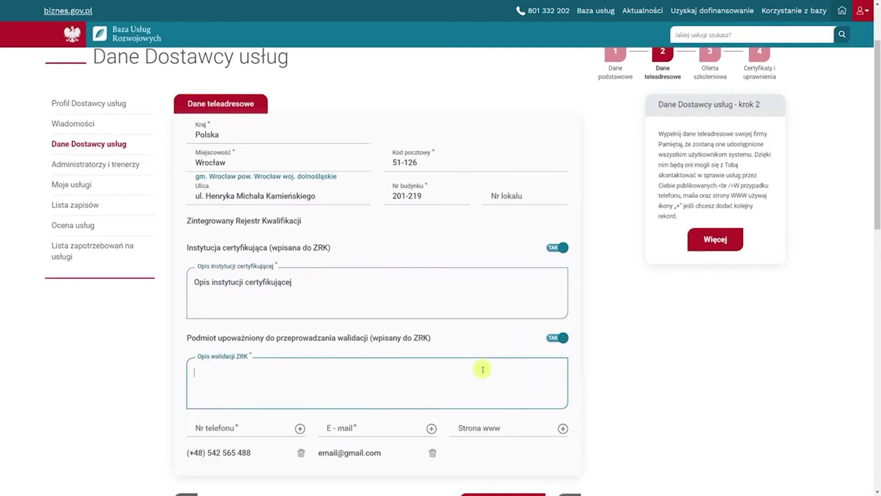
{"action": "type", "text": "Opis walidacji ZRK"}
{"action": "scroll", "coordinate": [480, 368], "scroll_direction": "down", "scroll_amount": 2}
Save the contact details and advance to step 3, Oferta szkoleniowa
{"action": "left_click", "coordinate": [568, 418]}
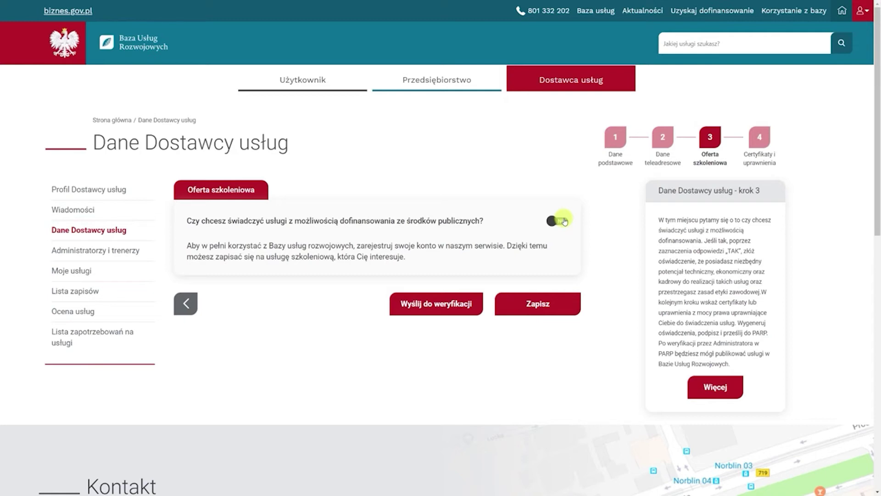
Set public co-funding, technical, economic, staffing and ethics toggles to TAK, then continue to step 4
{"action": "left_click", "coordinate": [565, 222]}
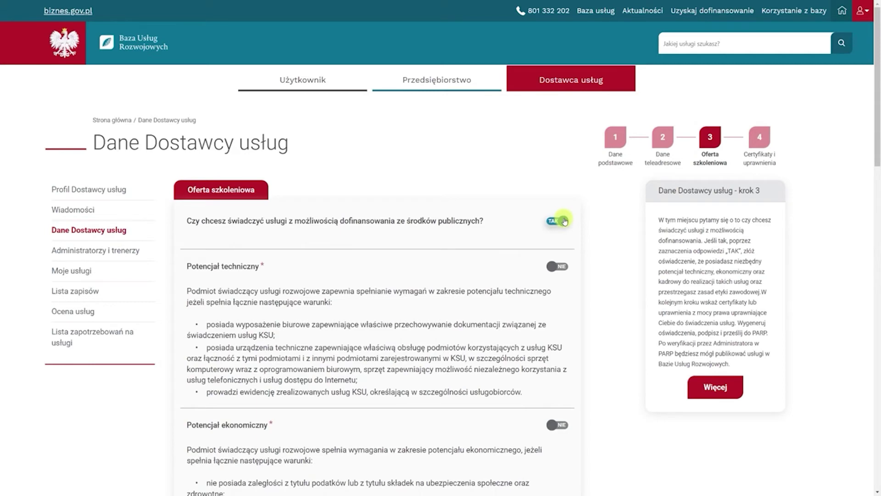
{"action": "left_click", "coordinate": [559, 267]}
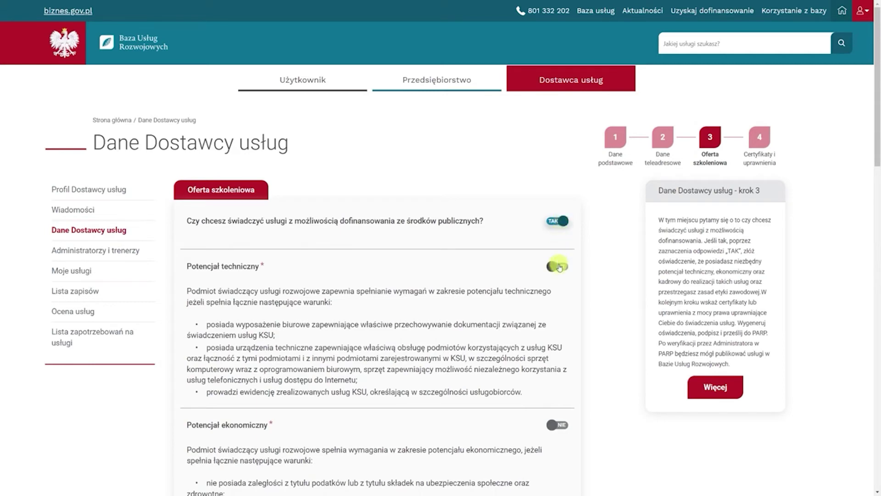
{"action": "scroll", "coordinate": [558, 268], "scroll_direction": "down", "scroll_amount": 4}
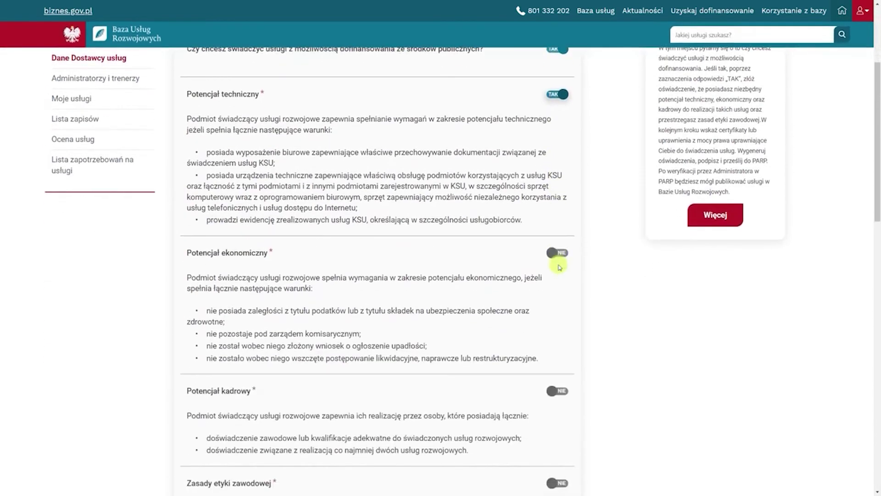
{"action": "left_click", "coordinate": [558, 254]}
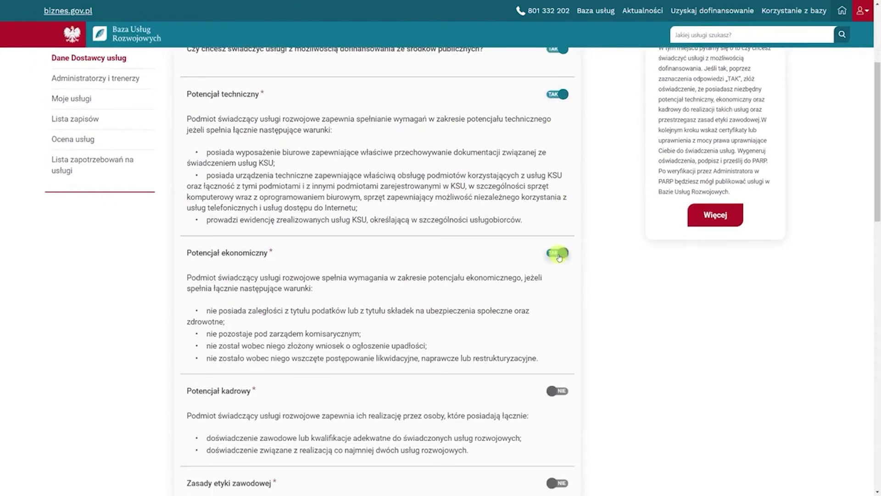
{"action": "scroll", "coordinate": [559, 258], "scroll_direction": "down", "scroll_amount": 2}
{"action": "left_click", "coordinate": [560, 304]}
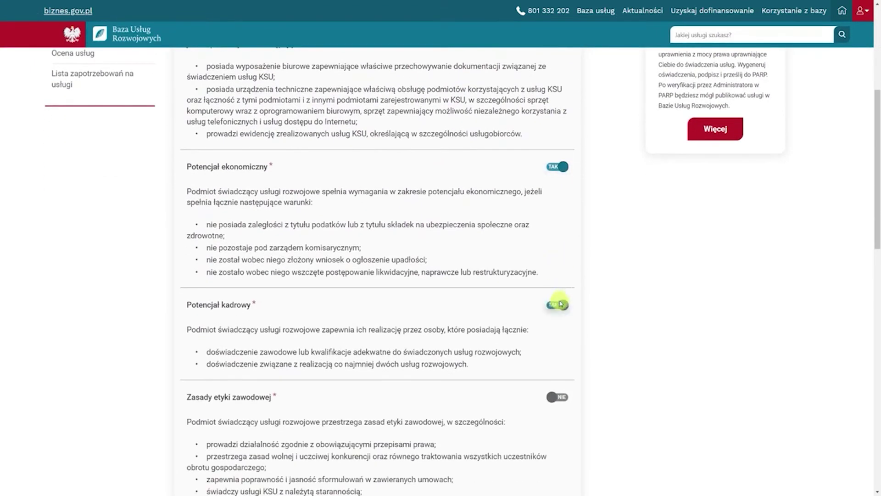
{"action": "scroll", "coordinate": [559, 303], "scroll_direction": "down", "scroll_amount": 2}
{"action": "left_click", "coordinate": [560, 312]}
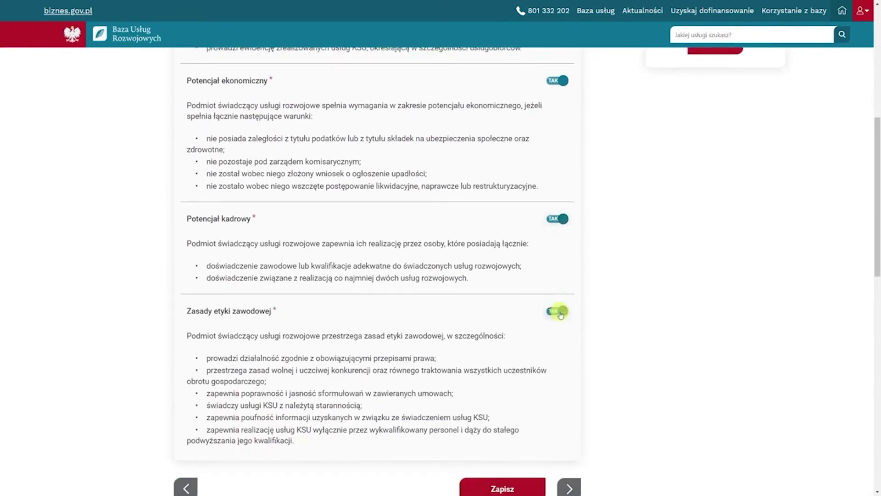
{"action": "scroll", "coordinate": [559, 312], "scroll_direction": "down", "scroll_amount": 3}
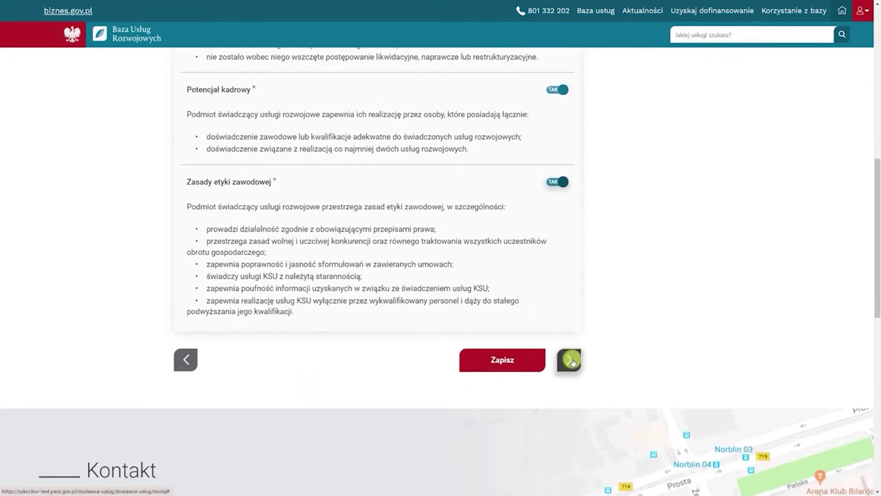
{"action": "left_click", "coordinate": [570, 361]}
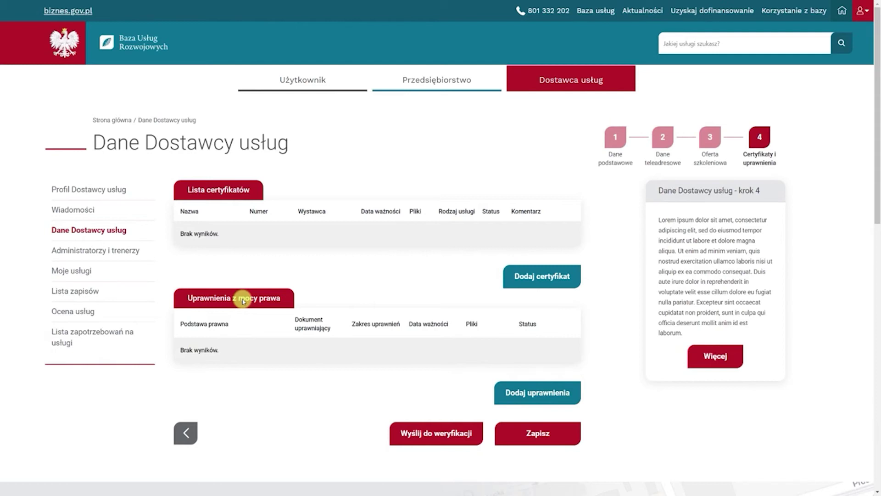
Open the Dodawanie certyfikatów dialog from step 4's certificates section
{"action": "left_click", "coordinate": [525, 277]}
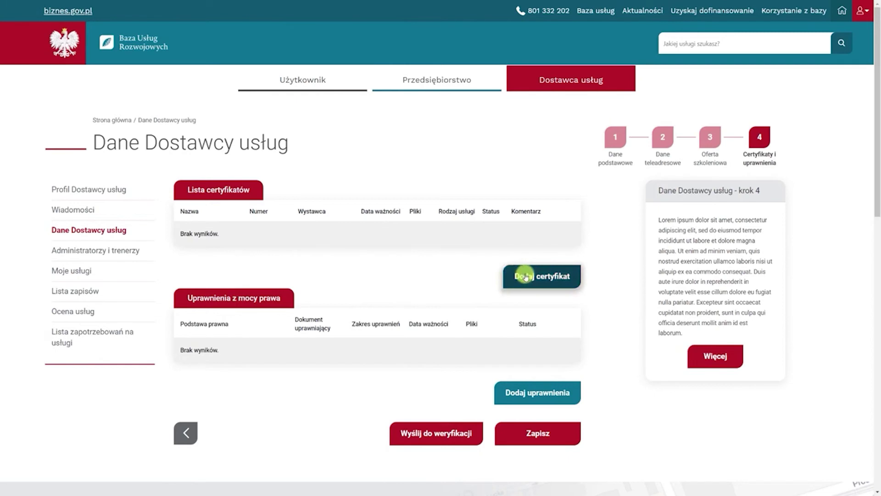
{"action": "left_click", "coordinate": [542, 395]}
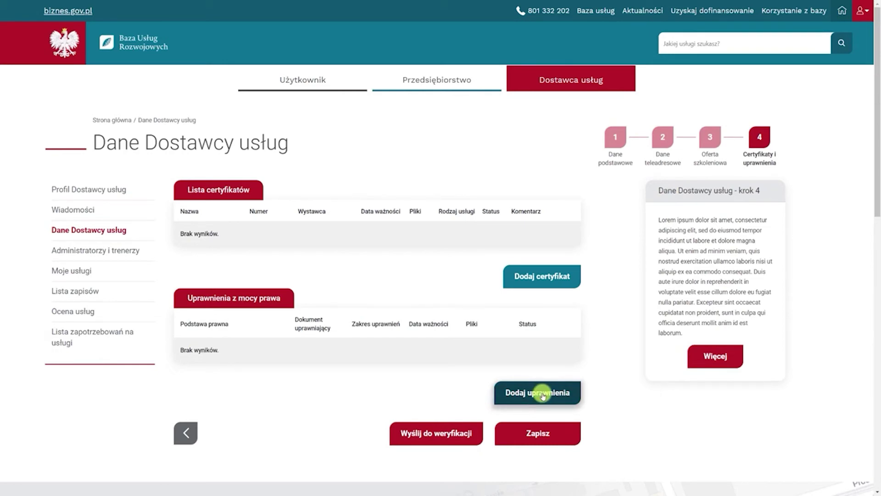
{"action": "left_click", "coordinate": [551, 278]}
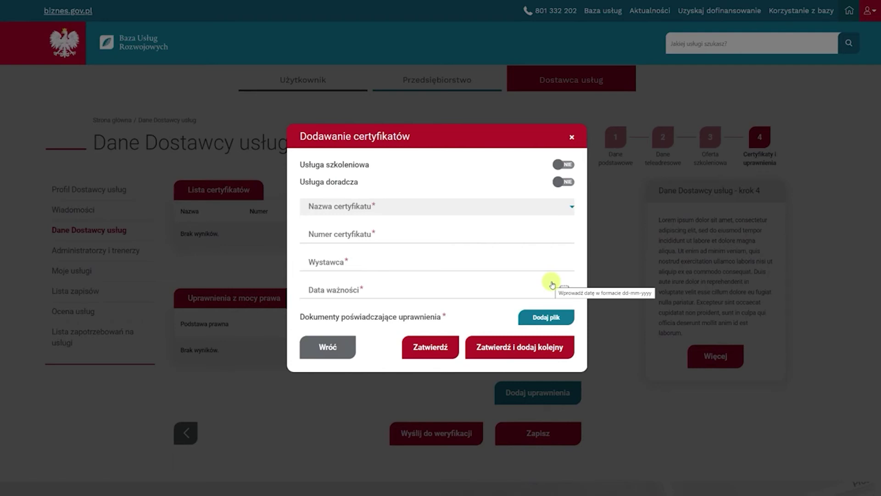
Enter a 'Cert szkoleniowa i doradcza' certificate for training and advisory services, with number and issuer 'Wystawca'
{"action": "left_click", "coordinate": [561, 166]}
{"action": "left_click", "coordinate": [563, 182]}
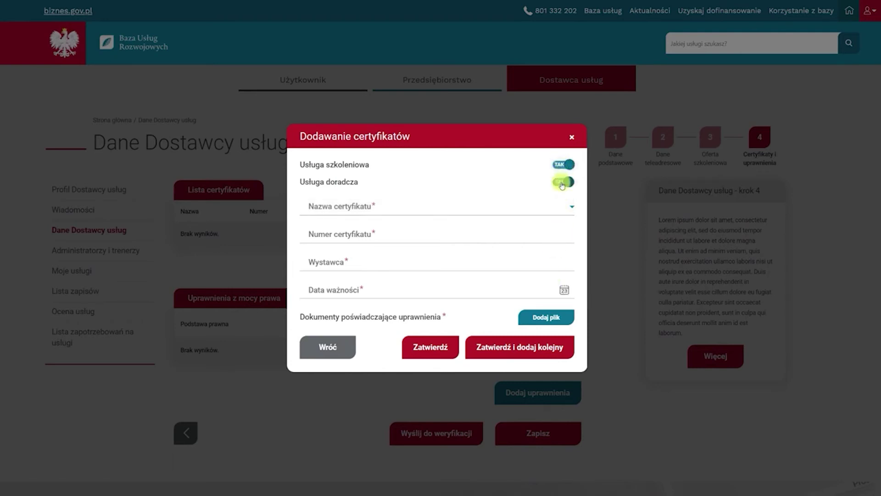
{"action": "left_click", "coordinate": [550, 209]}
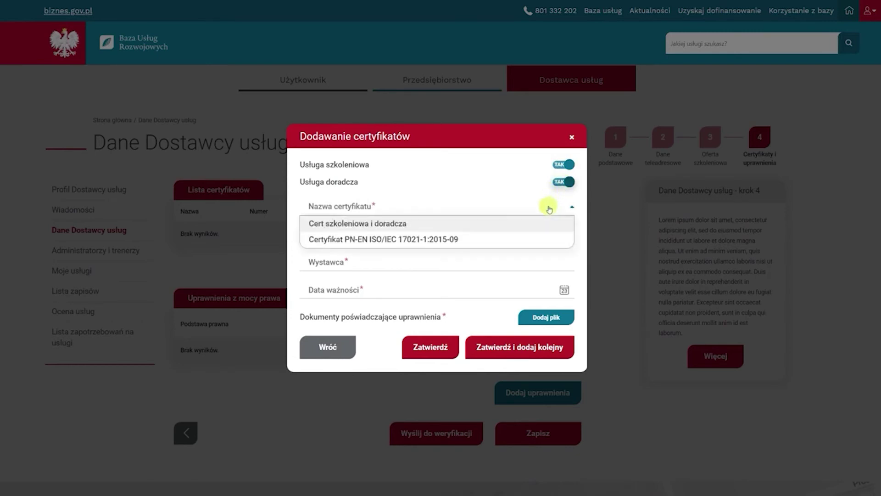
{"action": "left_click", "coordinate": [515, 223]}
{"action": "left_click", "coordinate": [510, 236]}
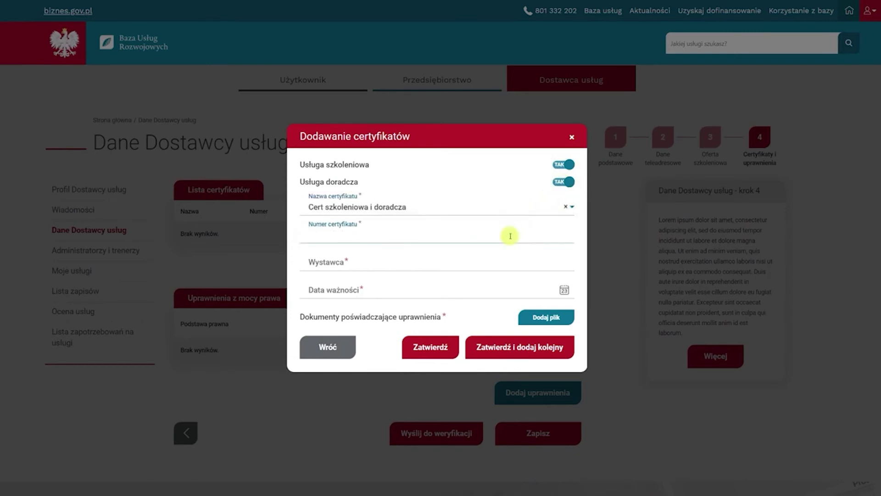
{"action": "type", "text": "Numer ce"}
{"action": "type", "text": "rtyfikatu"}
{"action": "left_click", "coordinate": [386, 262]}
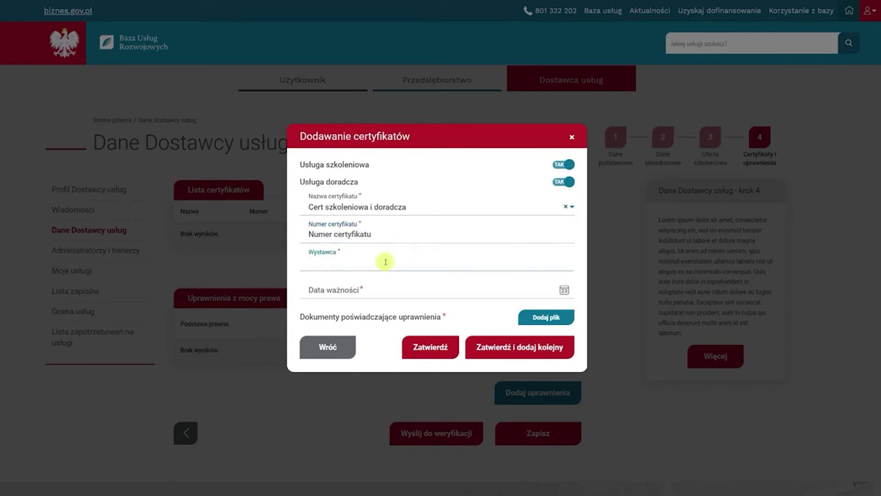
{"action": "type", "text": "Wystawca"}
Set the certificate's expiry to 14 January 2022, attach Certyfikat.pdf, and save it
{"action": "left_click", "coordinate": [564, 290]}
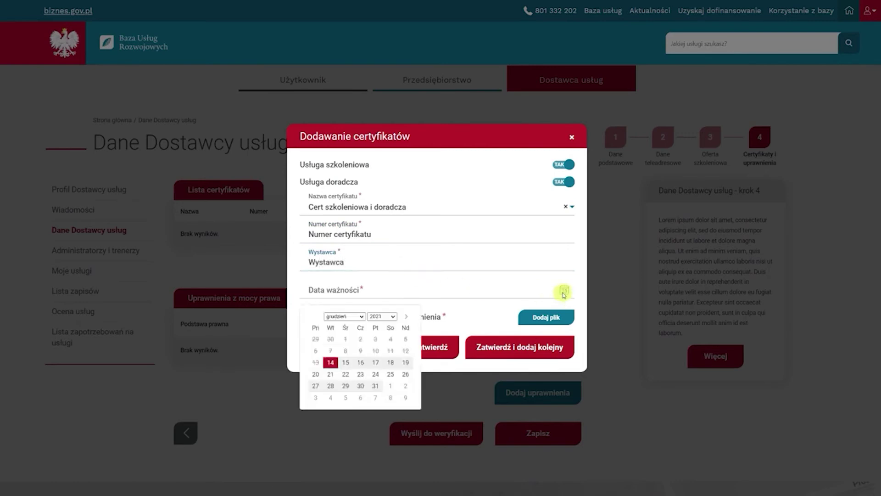
{"action": "left_click", "coordinate": [406, 317]}
{"action": "left_click", "coordinate": [375, 362]}
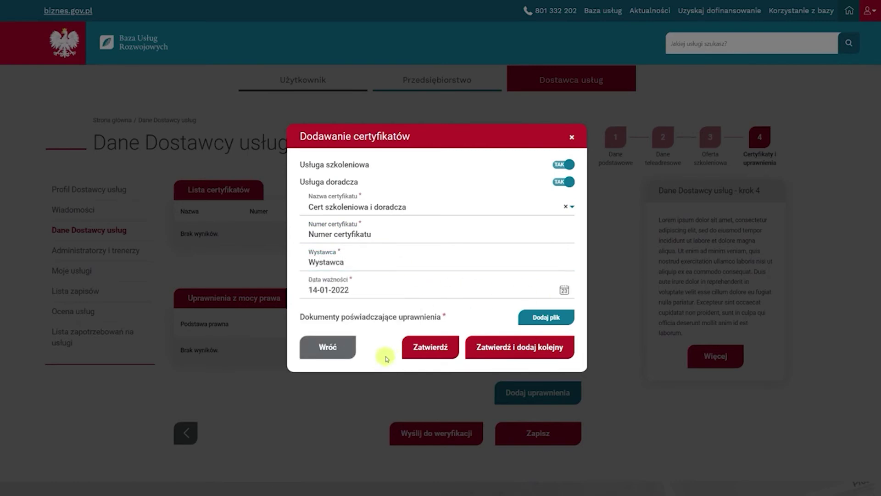
{"action": "left_click", "coordinate": [524, 319]}
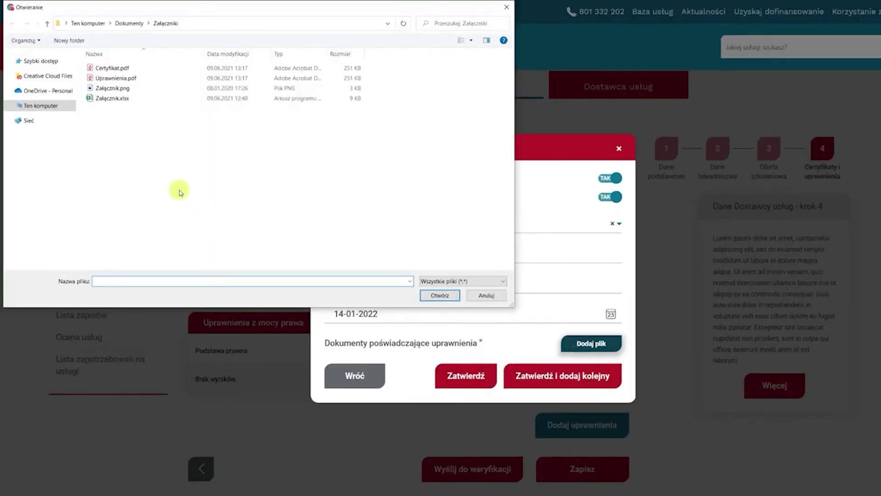
{"action": "left_click", "coordinate": [113, 68]}
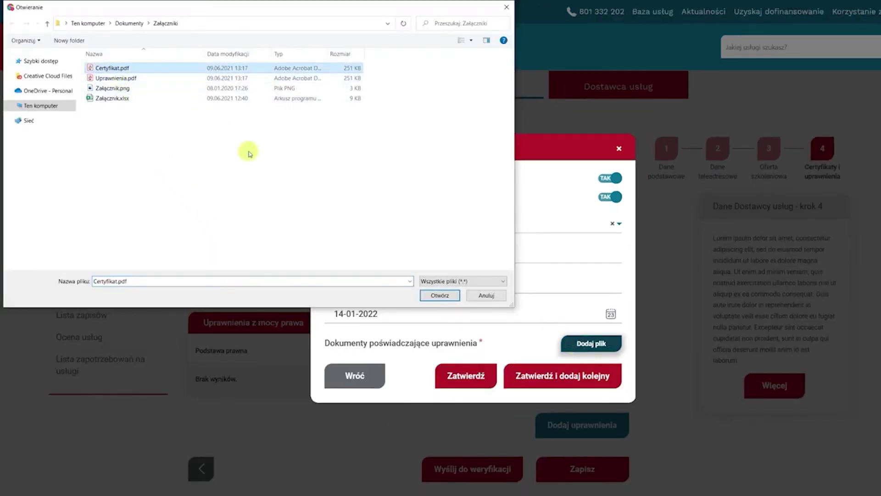
{"action": "left_click", "coordinate": [433, 296]}
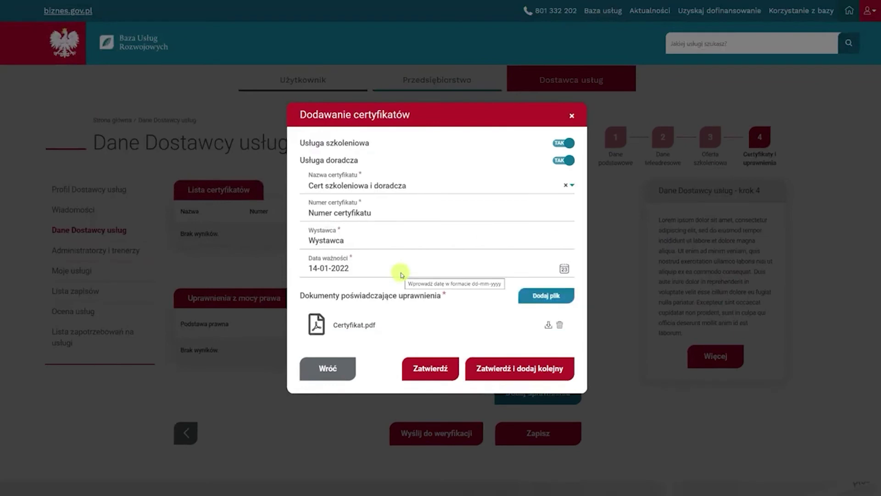
{"action": "left_click", "coordinate": [429, 369]}
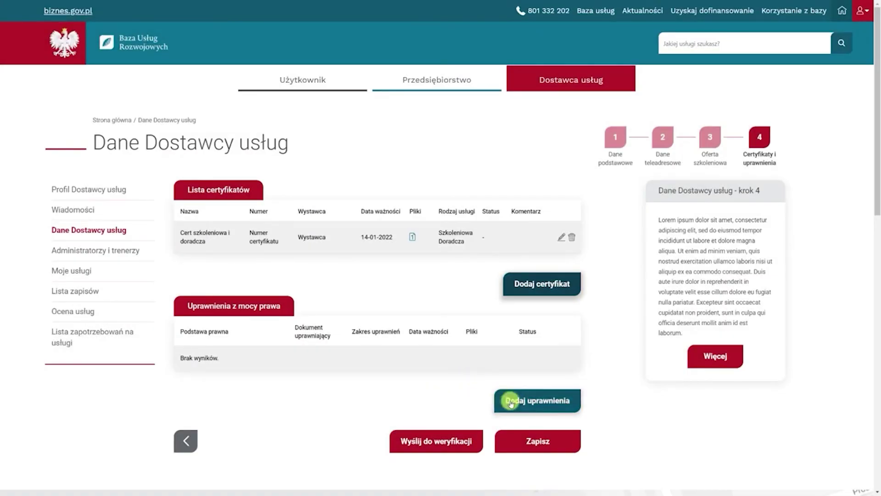
Start a new legal authorisation with the certifying-institution legal basis and its document name and number
{"action": "left_click", "coordinate": [511, 403]}
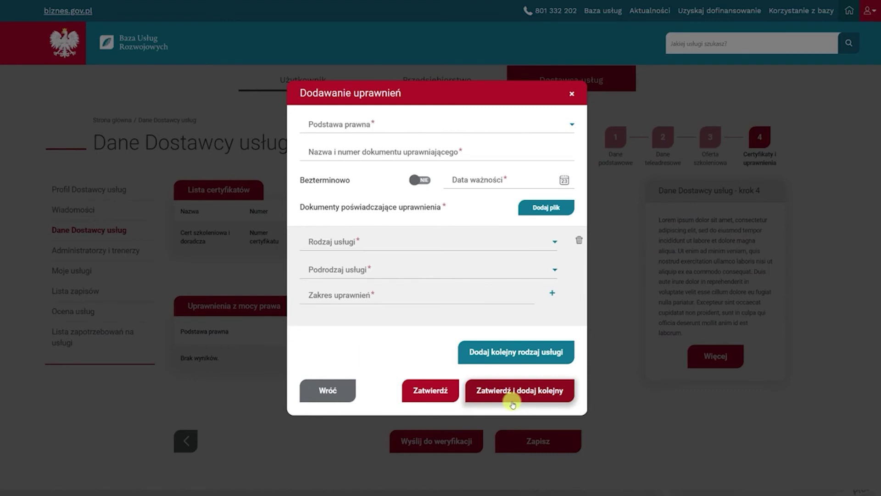
{"action": "left_click", "coordinate": [484, 124]}
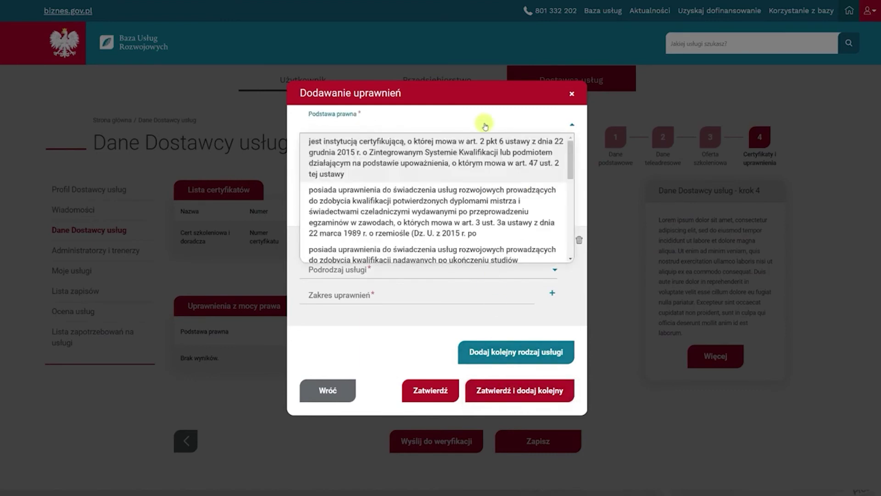
{"action": "left_click", "coordinate": [486, 153]}
{"action": "left_click", "coordinate": [485, 153]}
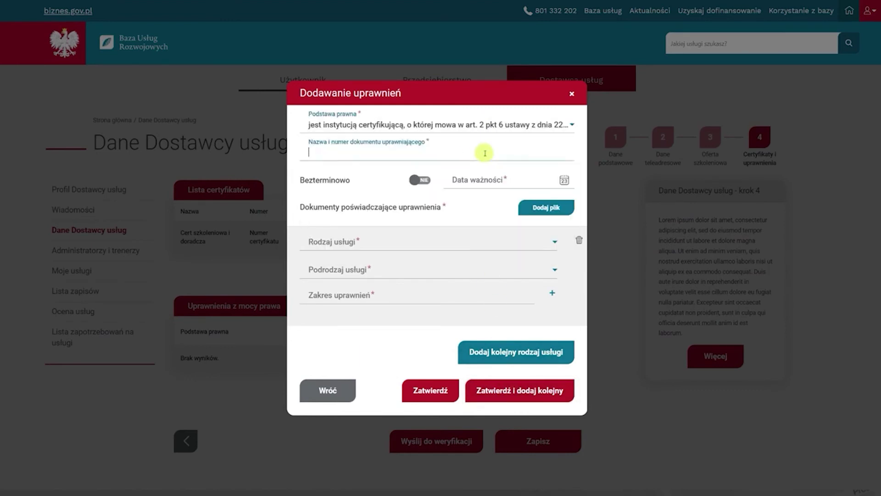
{"action": "type", "text": "Nazwa i numer dokumentu"}
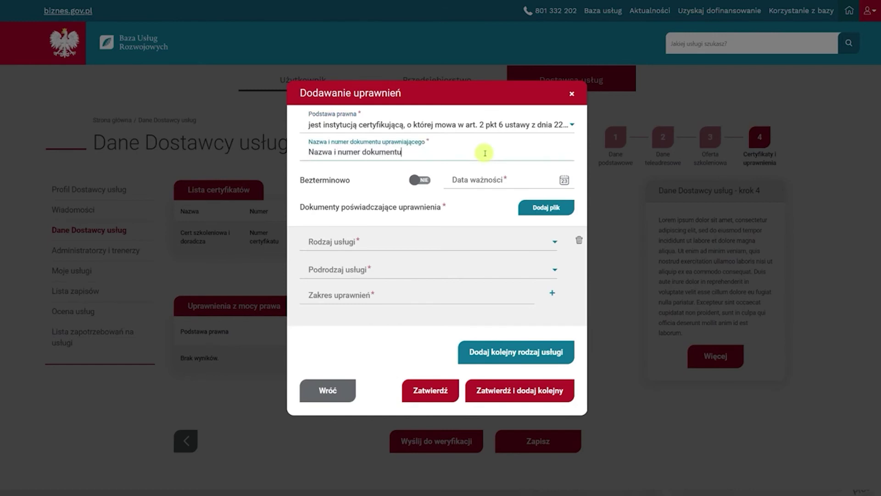
{"action": "type", "text": " uprawni"}
{"action": "key", "text": "BackSpace"}
{"action": "type", "text": "niającego"}
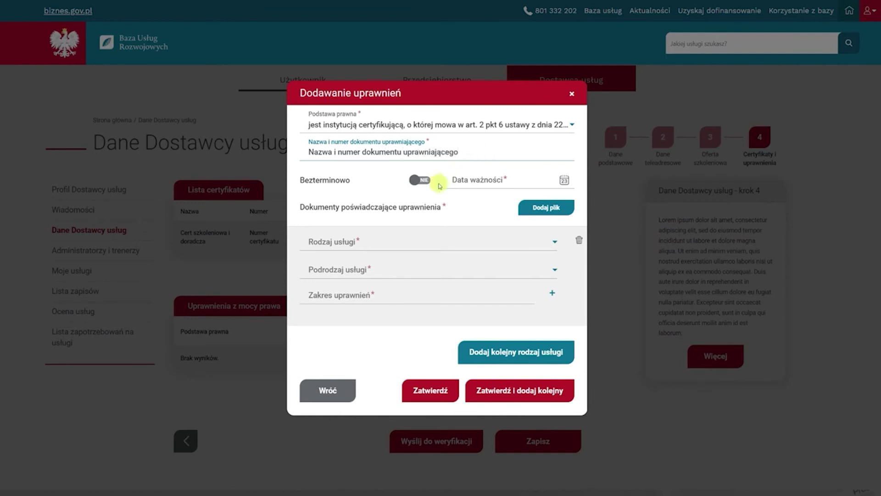
Set the authorisation's expiry date to 22-01-2022, leaving open-ended validity off
{"action": "left_click", "coordinate": [437, 182]}
{"action": "left_click", "coordinate": [437, 182]}
{"action": "left_click", "coordinate": [563, 180]}
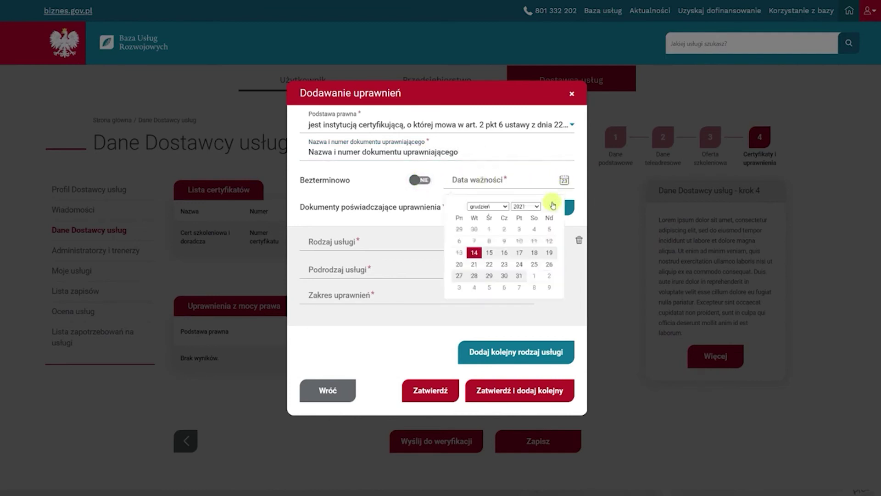
{"action": "left_click", "coordinate": [552, 204]}
{"action": "left_click", "coordinate": [534, 264]}
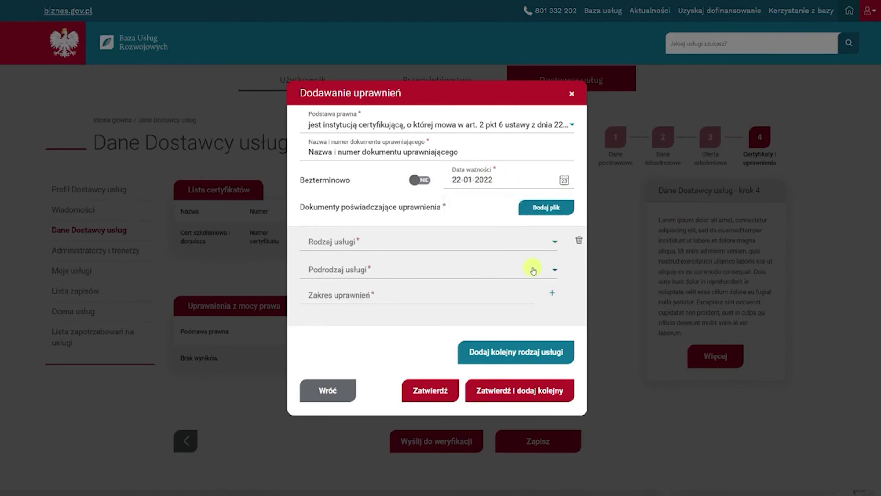
Attach Uprawnienia.pdf as the authorisation's supporting document
{"action": "left_click", "coordinate": [541, 209]}
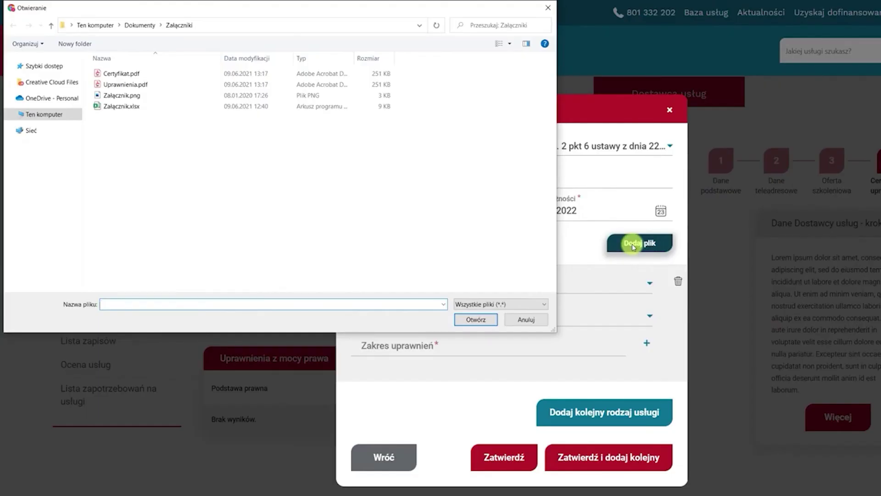
{"action": "left_click", "coordinate": [152, 85]}
{"action": "left_click", "coordinate": [498, 319]}
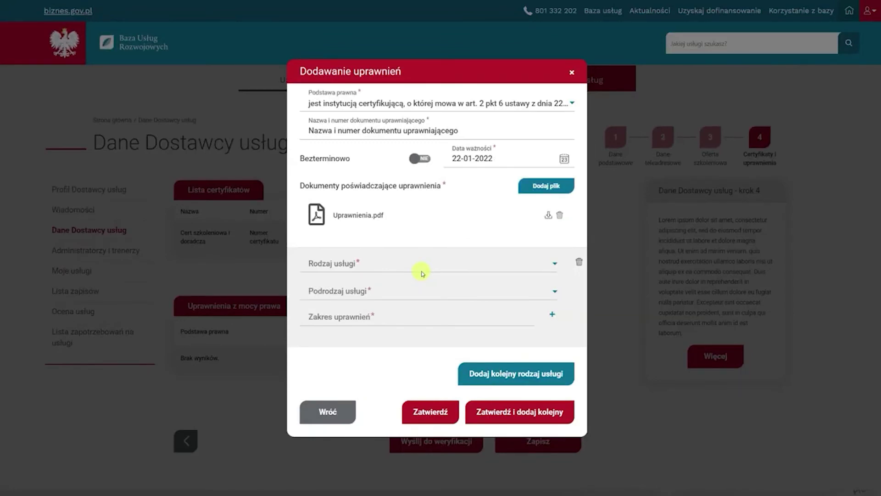
Set service type and subtype to Usługa szkoleniowa, enter scope 'Zakres uprawnień', and save
{"action": "left_click", "coordinate": [421, 268]}
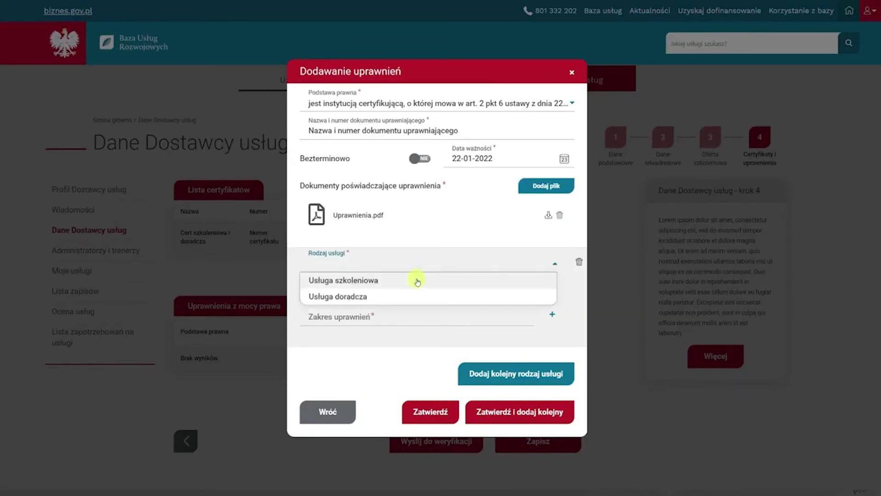
{"action": "left_click", "coordinate": [417, 281]}
{"action": "left_click", "coordinate": [415, 294]}
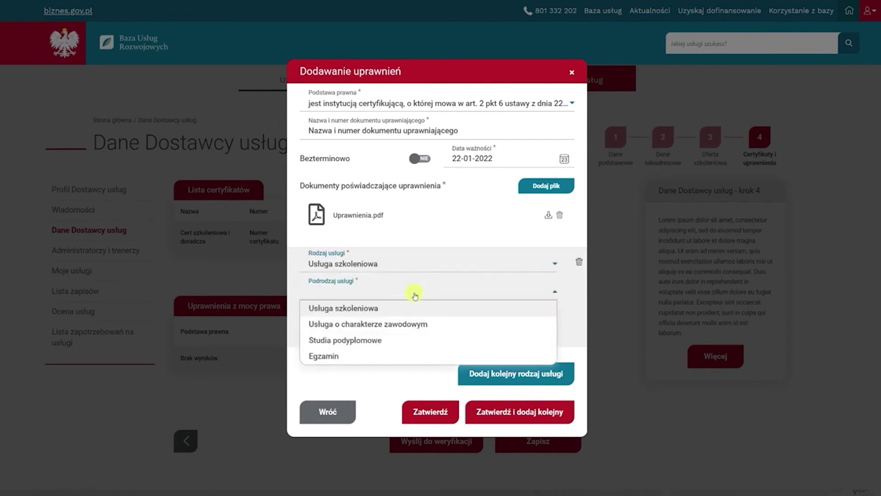
{"action": "left_click", "coordinate": [408, 307]}
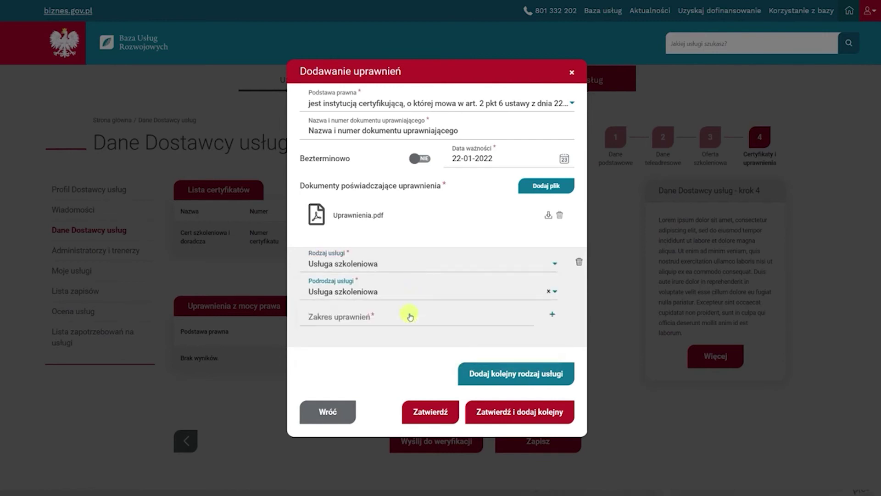
{"action": "left_click", "coordinate": [410, 317]}
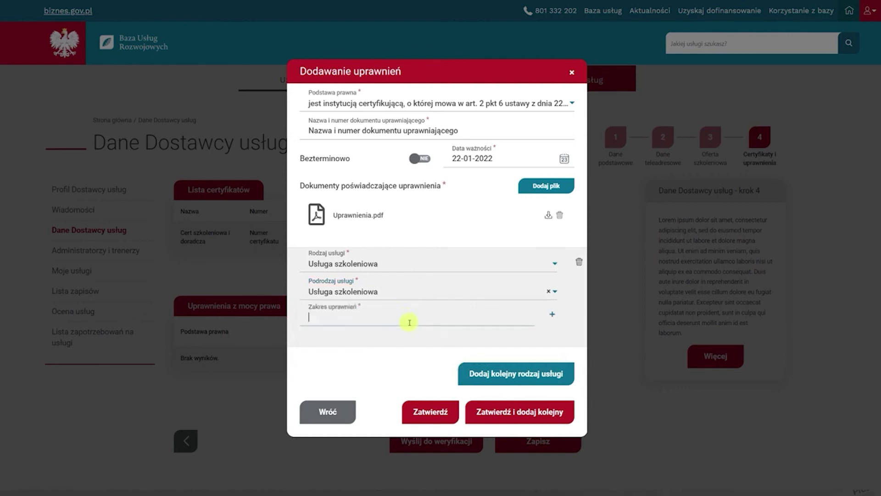
{"action": "type", "text": "Zakres uprawnień"}
{"action": "left_click", "coordinate": [429, 410]}
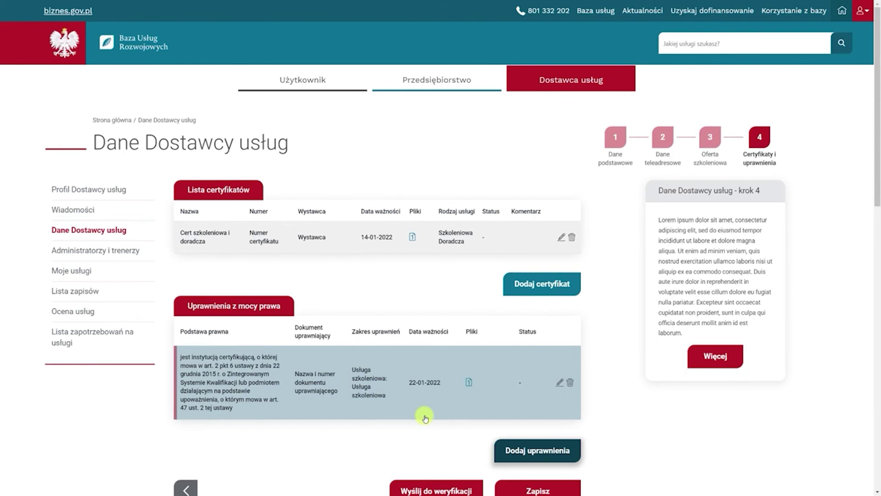
Scroll down to check the new authorisation row in Uprawnienia z mocy prawa
{"action": "scroll", "coordinate": [425, 418], "scroll_direction": "down", "scroll_amount": 1}
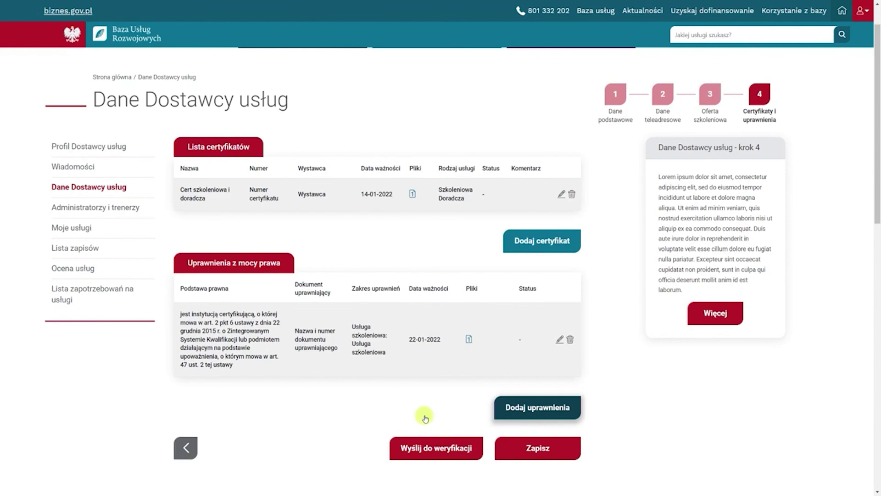
Send the provider profile for verification, accept the EFS declaration, and download it as PDF
{"action": "left_click", "coordinate": [429, 446]}
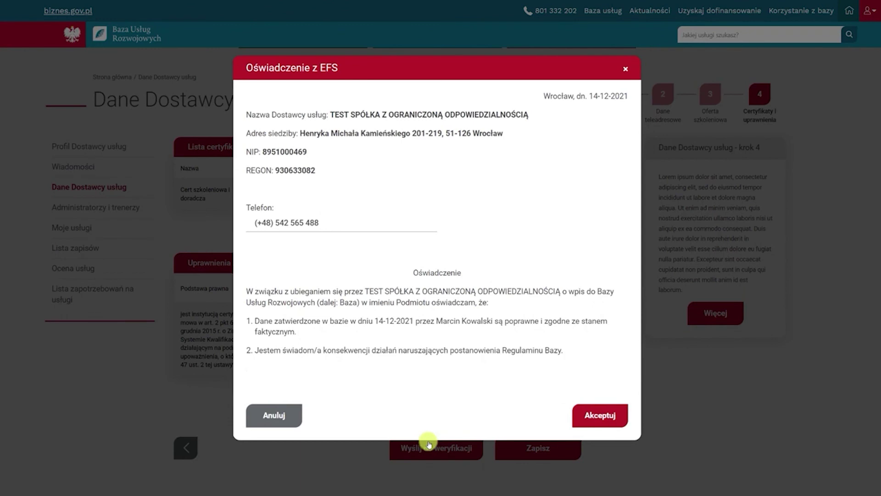
{"action": "left_click", "coordinate": [588, 414]}
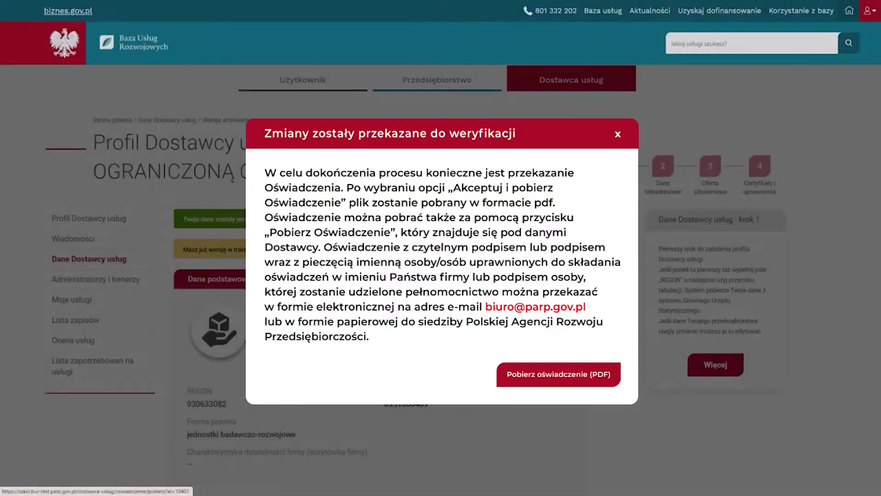
{"action": "left_click", "coordinate": [559, 374]}
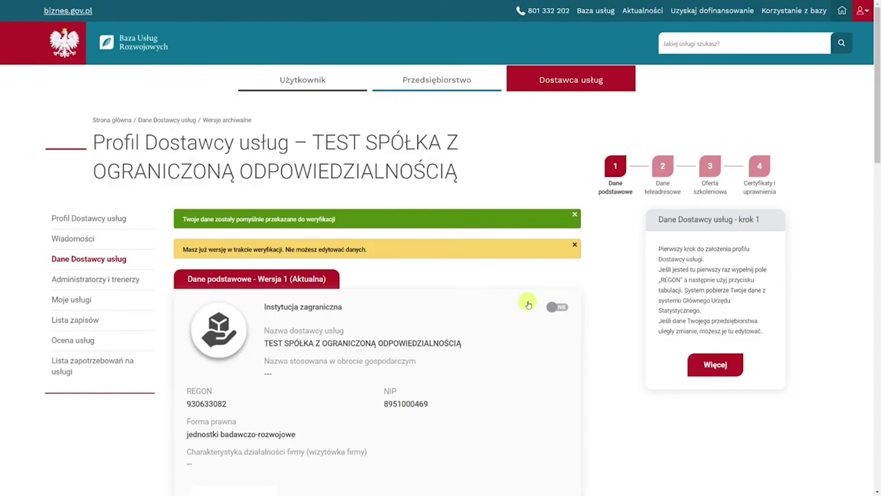